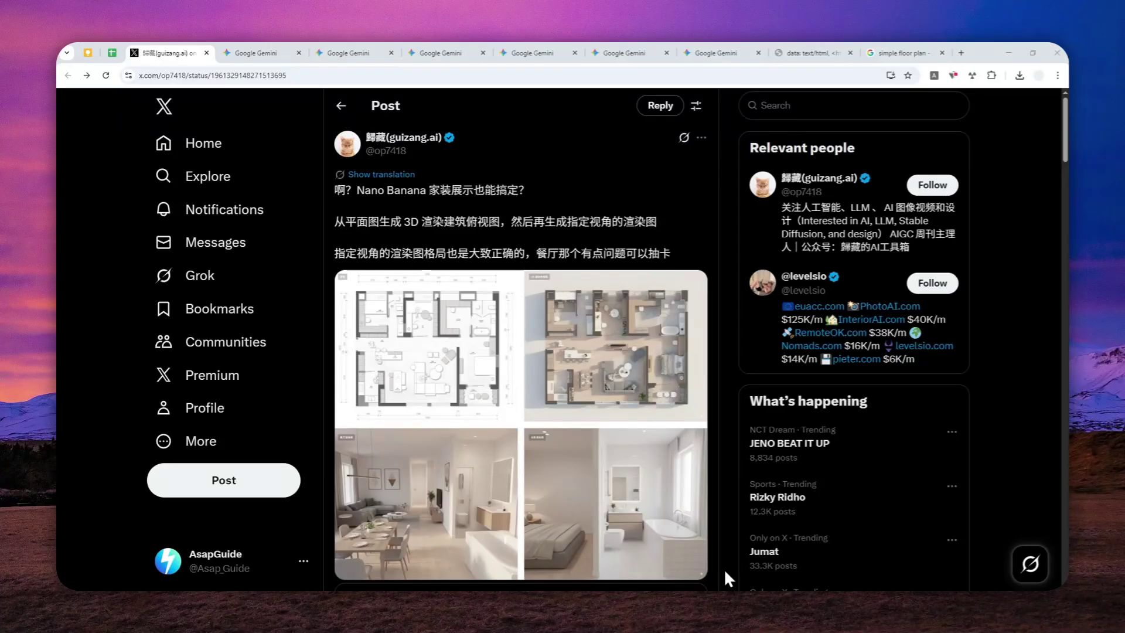
- Open the floor-plan post's images, translate its Chinese text into English, and select the translation
left_click(461, 384)
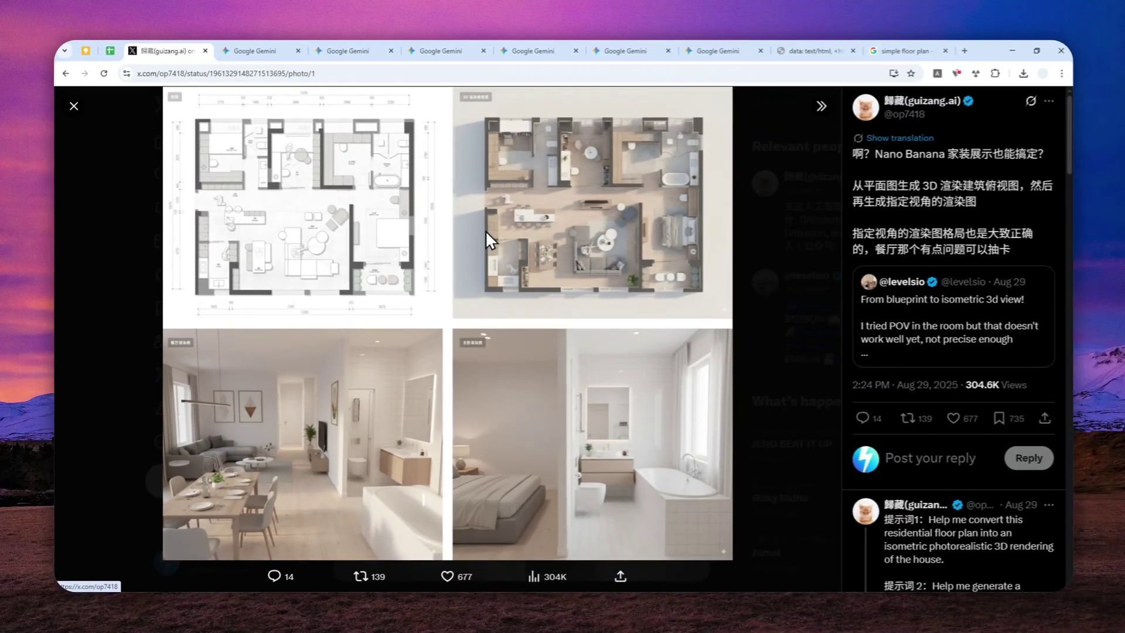
left_click(911, 140)
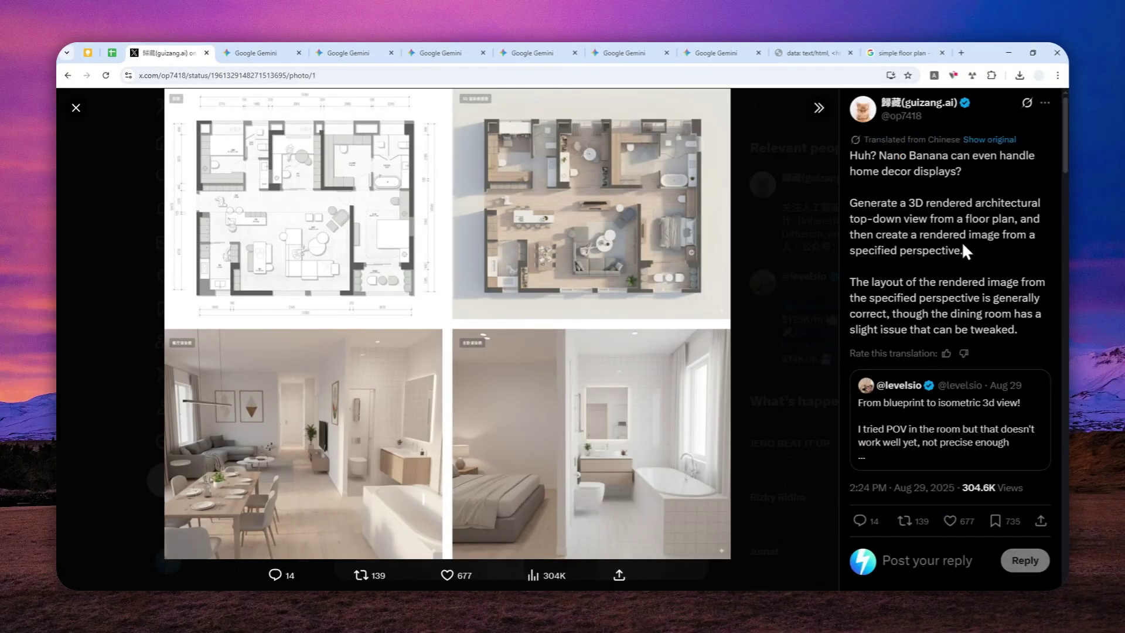
left_click_drag(1027, 330, 848, 210)
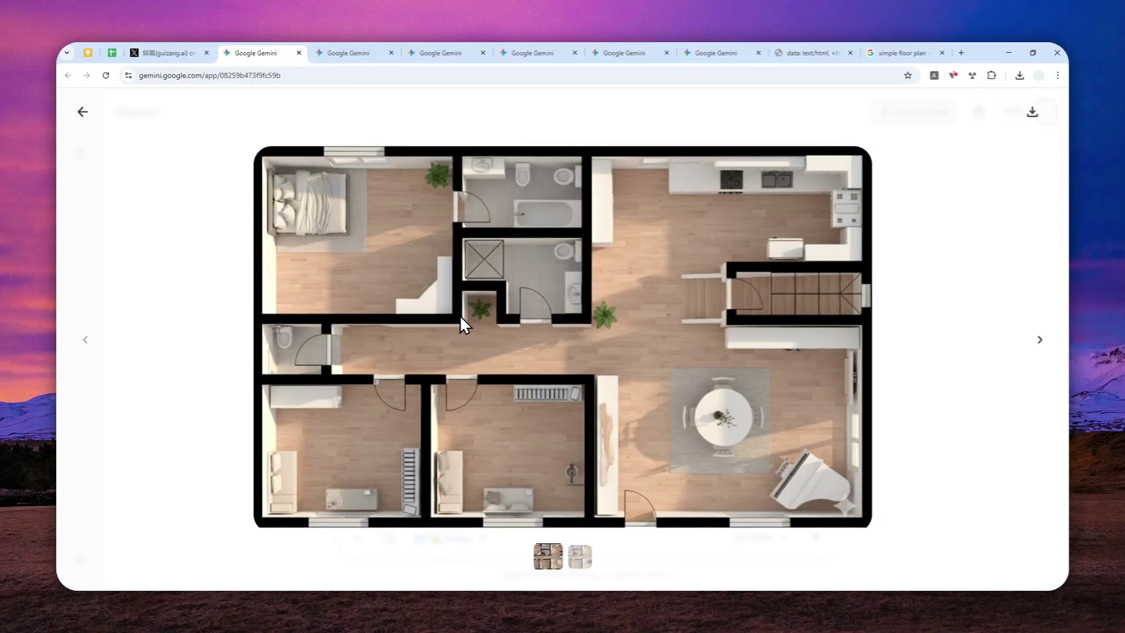
- Browse the grey, wood-floor, dark wood and modern plan renders, ending on the modern living-room render
left_click(355, 41)
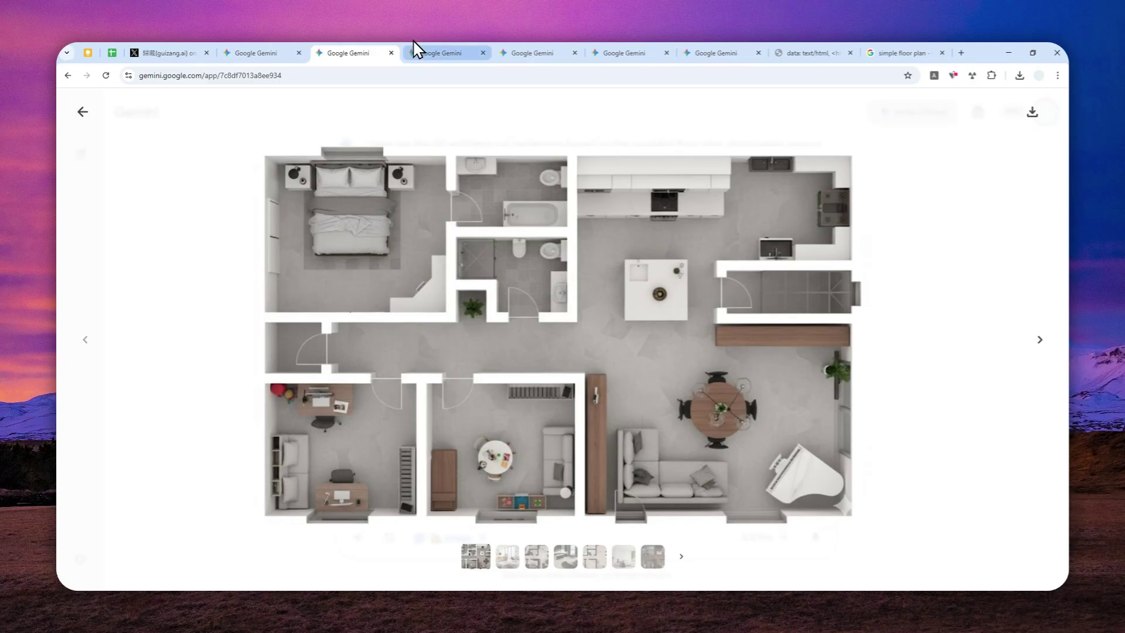
left_click(444, 48)
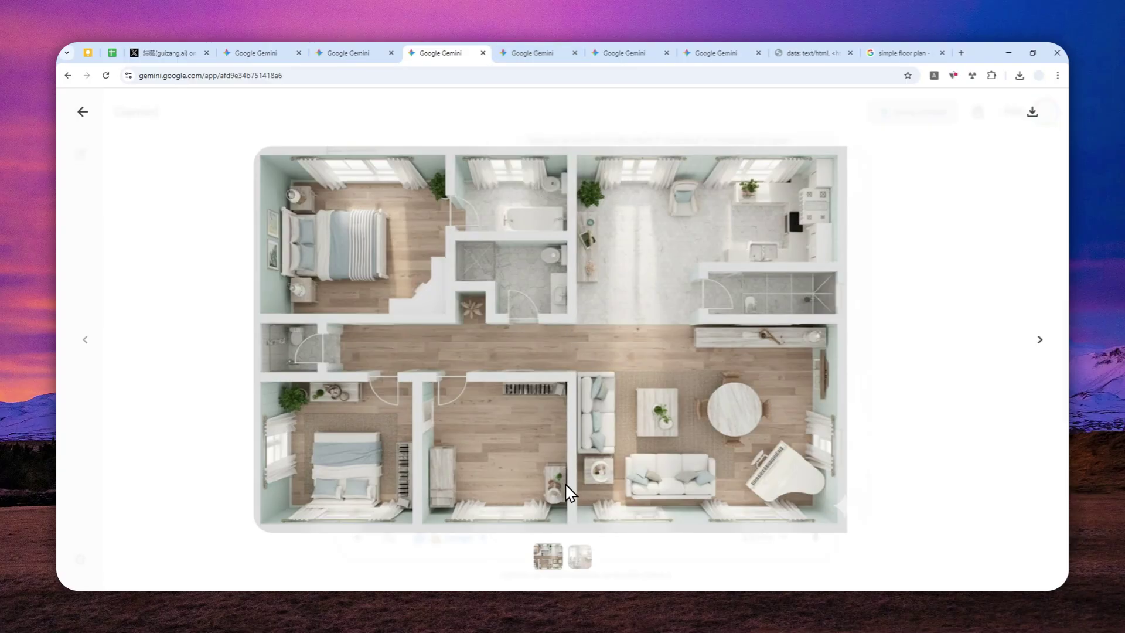
left_click(580, 557)
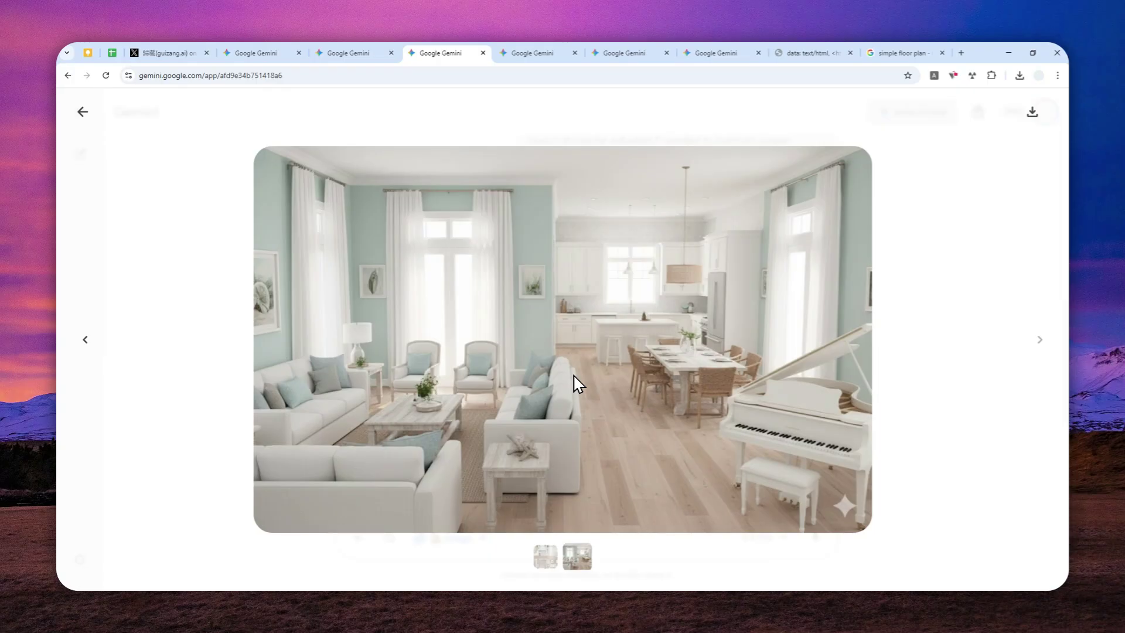
left_click(533, 51)
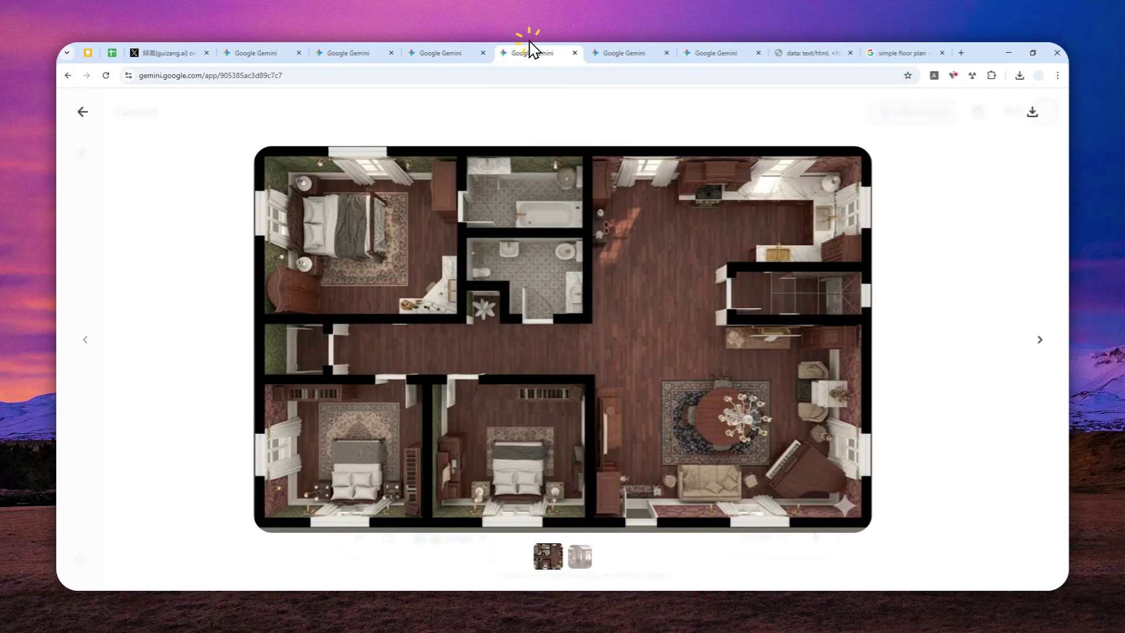
left_click(620, 42)
left_click(683, 47)
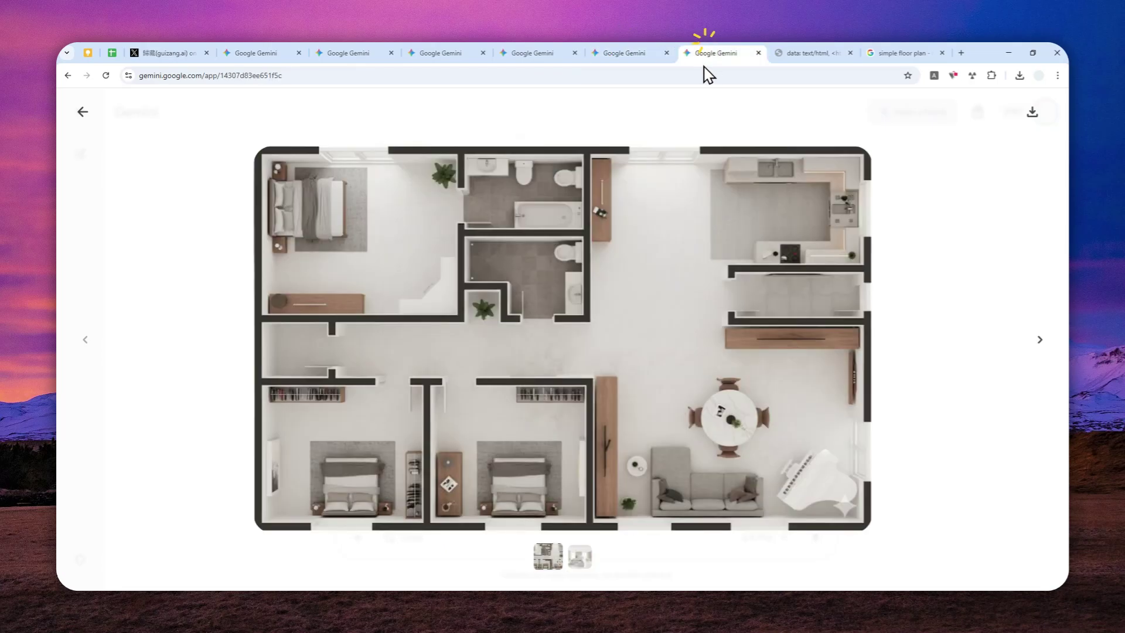
left_click(579, 557)
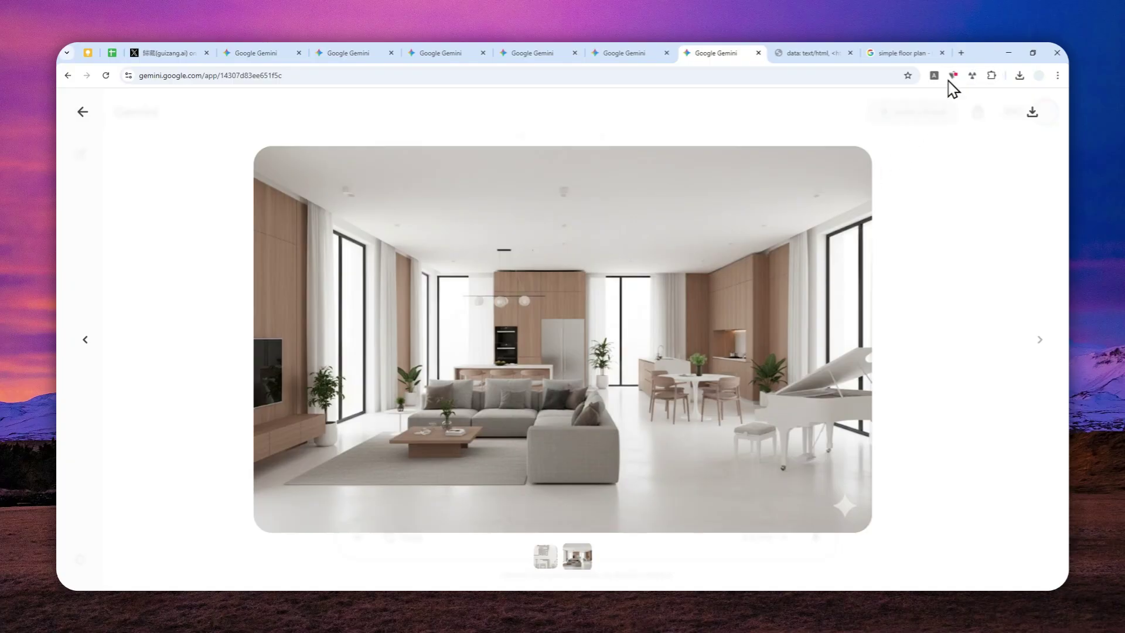
- Start a new Gemini chat at gemini.google.com in a new tab, collapsing the past-chats list
left_click(961, 53)
type("gemini.google.com")
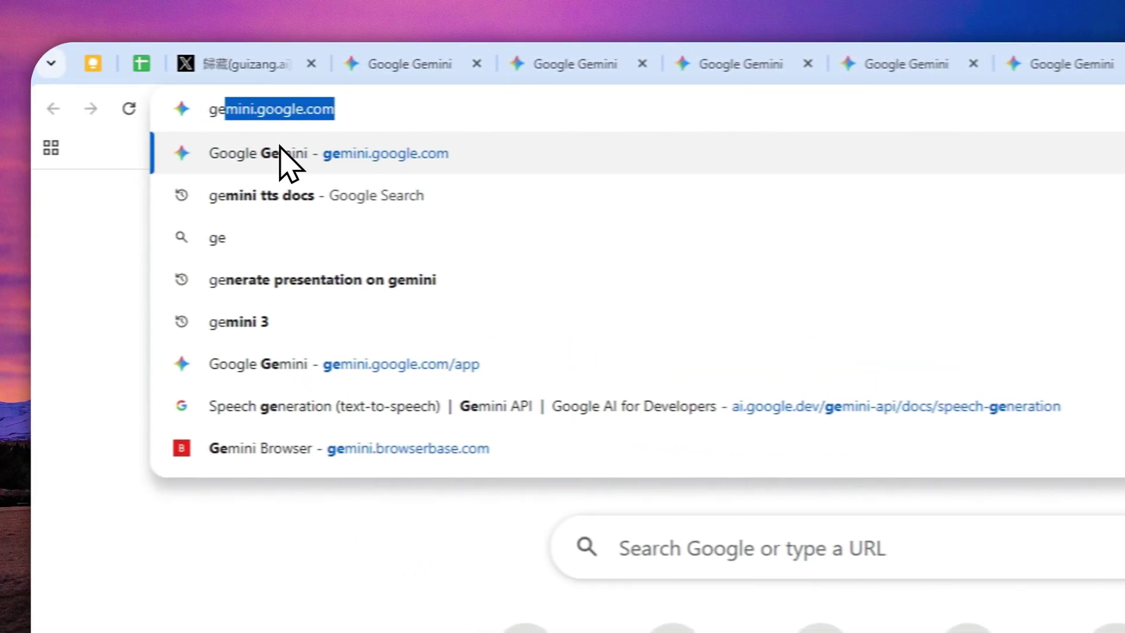
left_click(281, 152)
left_click(77, 182)
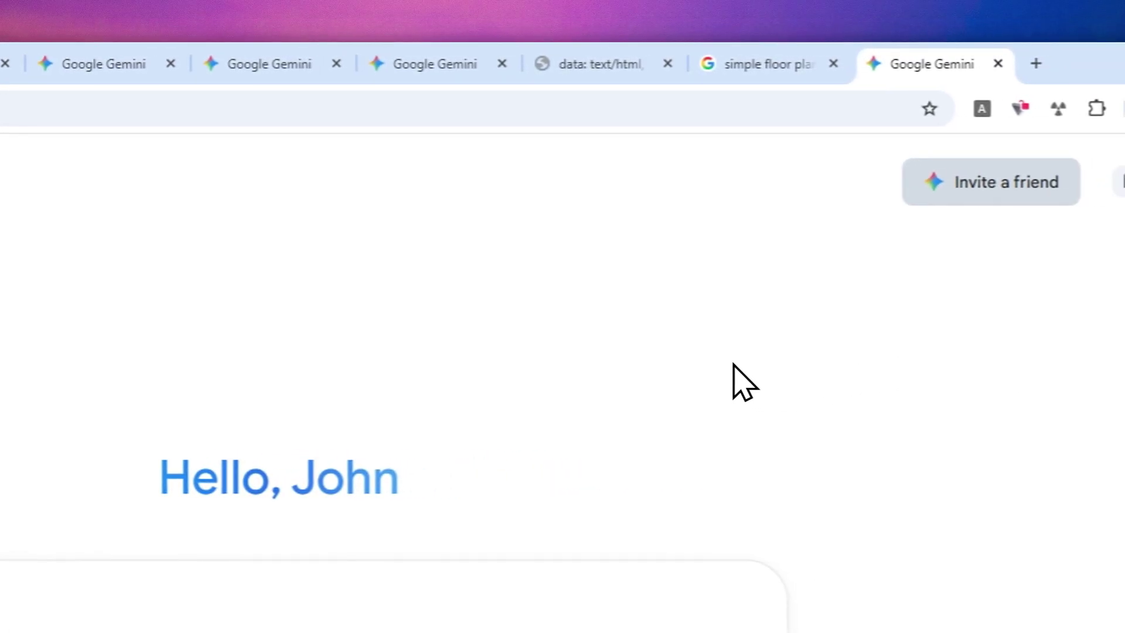
- Copy the Pinterest ground floor plan image from Google Images and paste it into Gemini's prompt
left_click(721, 58)
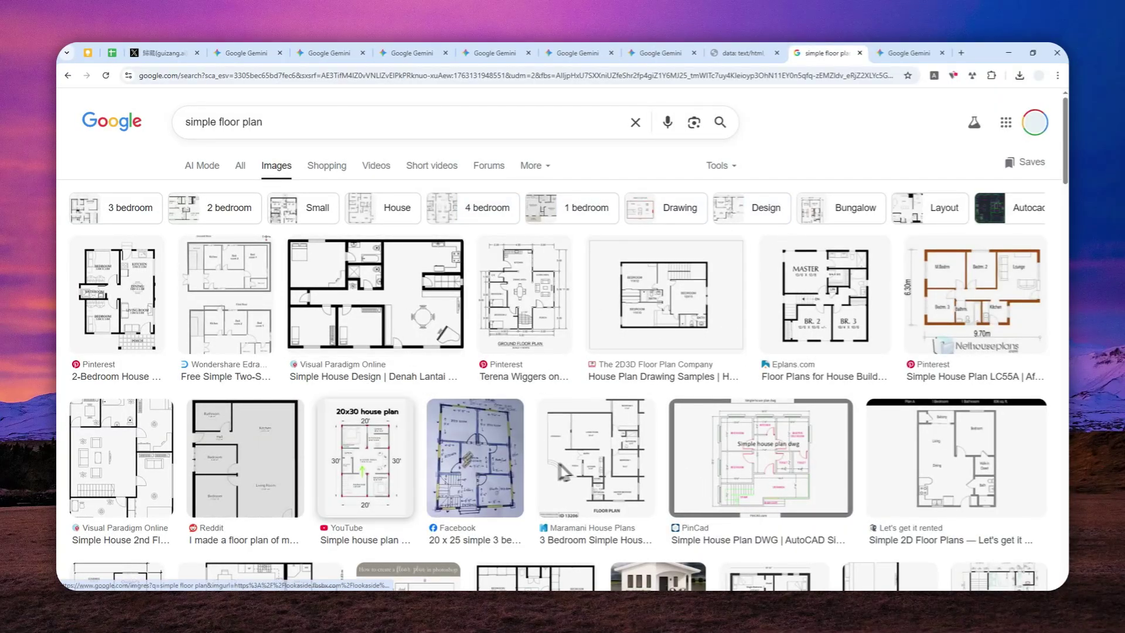
left_click(510, 314)
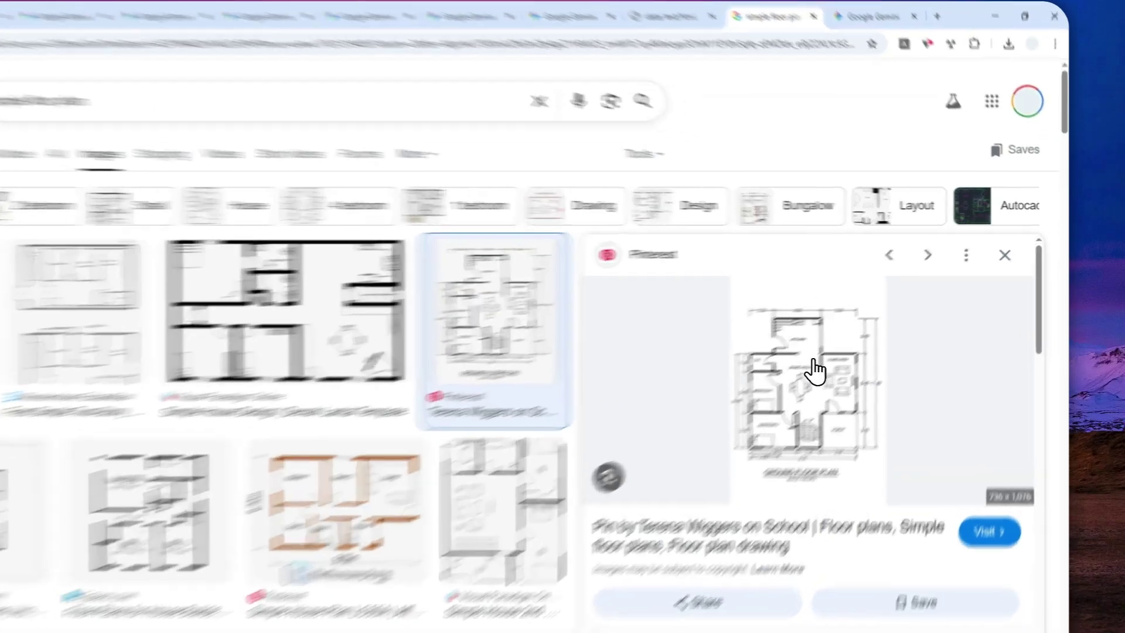
right_click(861, 341)
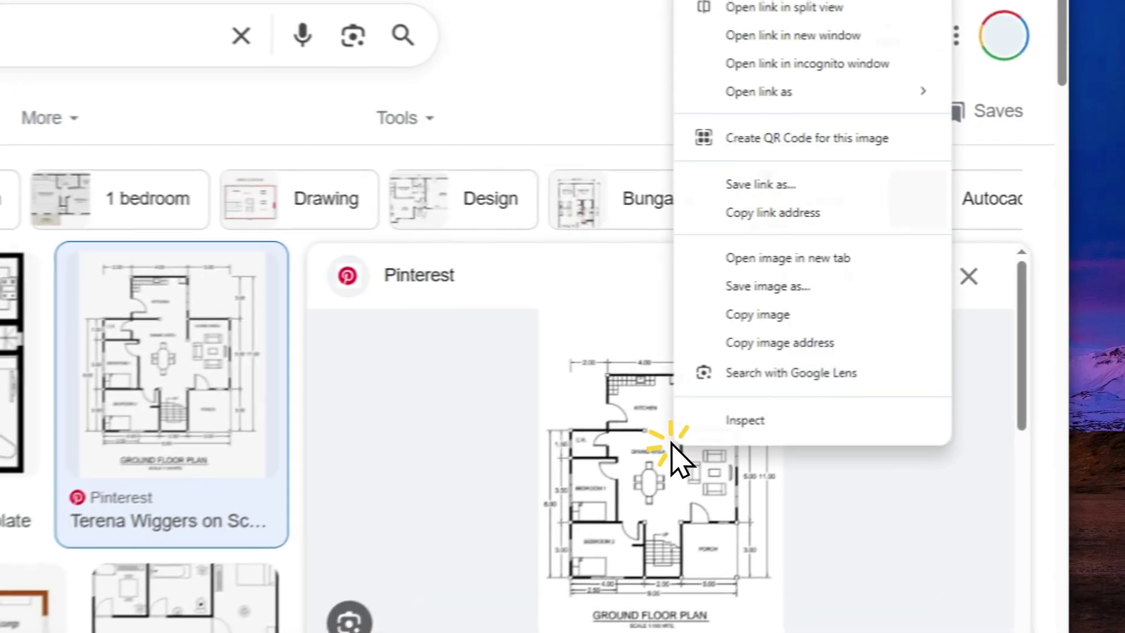
left_click(744, 318)
left_click(721, 29)
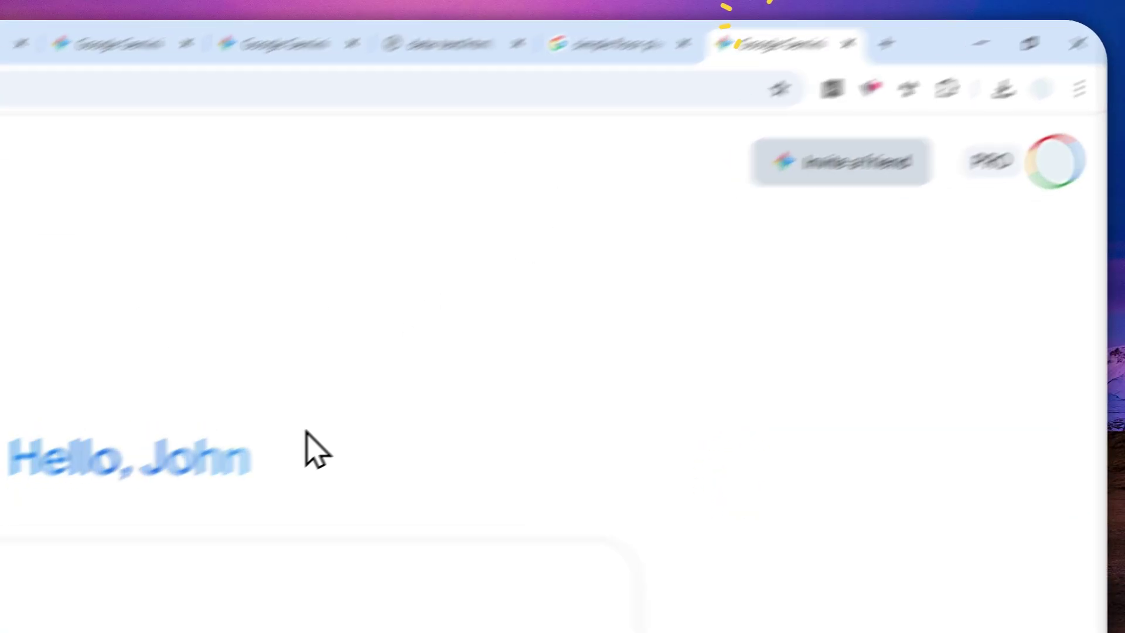
right_click(203, 334)
left_click(232, 538)
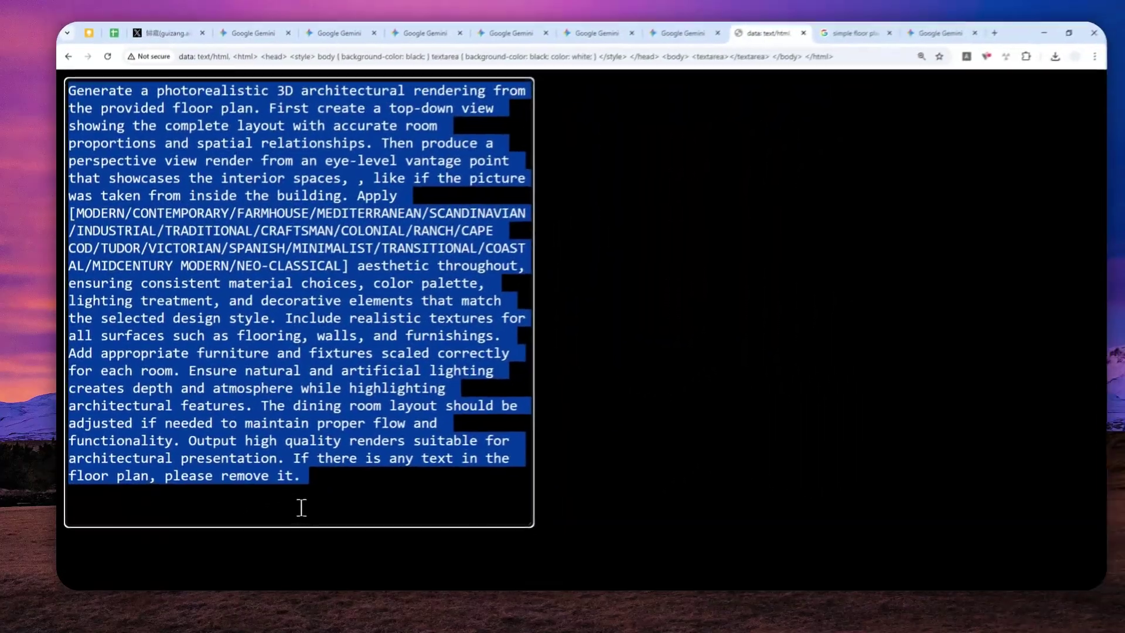
- Deselect the pasted prompt text and select its bracketed list of design styles
left_click(302, 496)
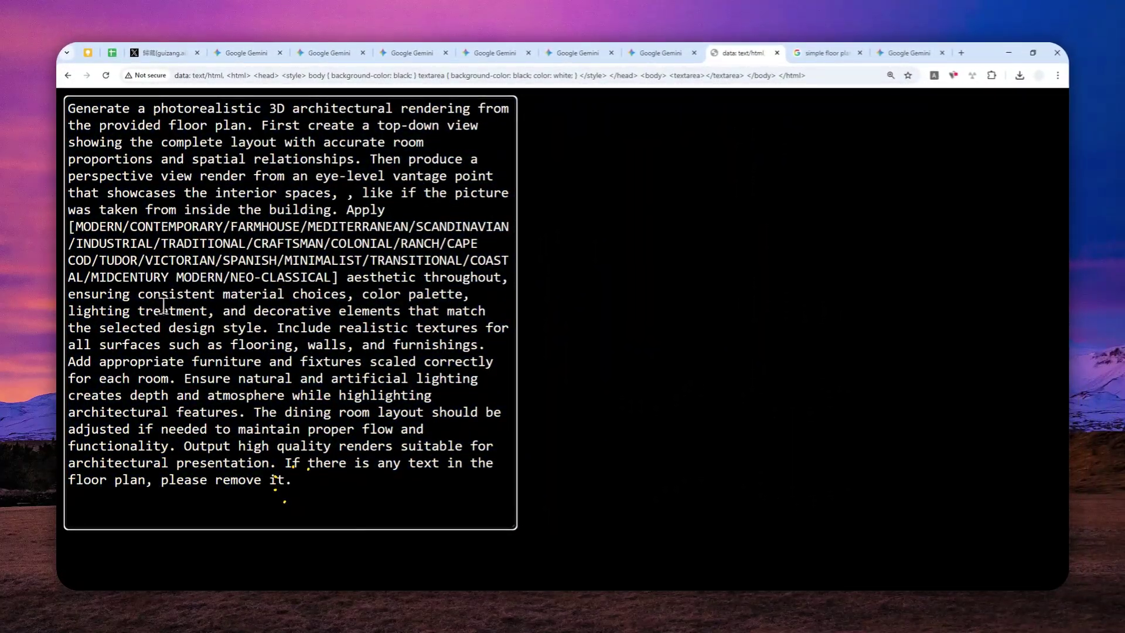
left_click_drag(75, 226, 348, 285)
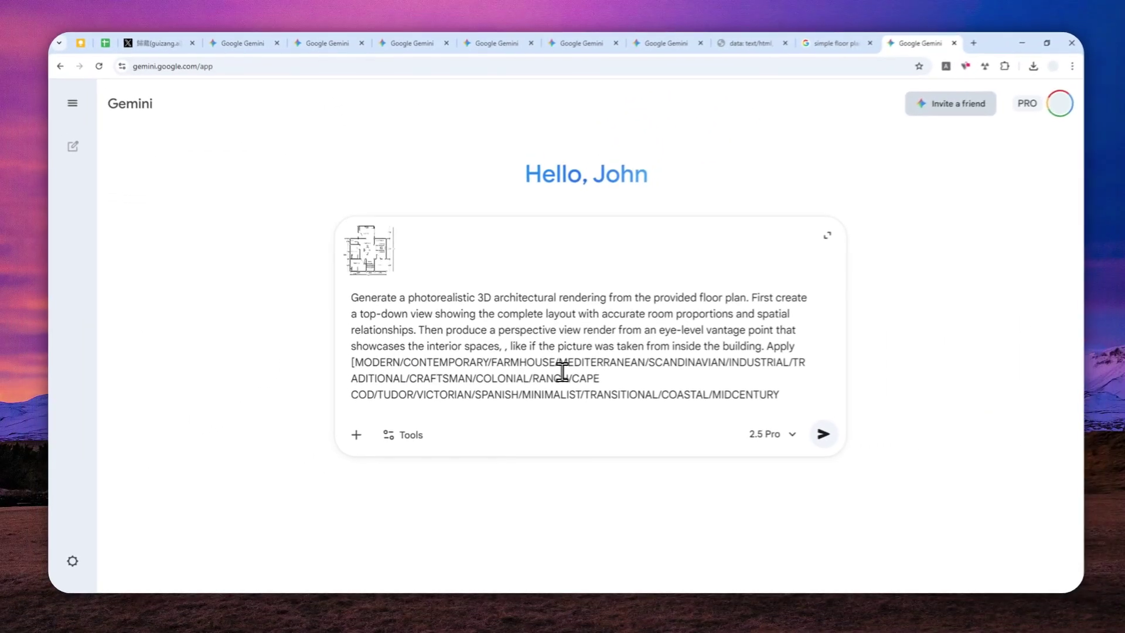
- Delete the design-style names listed before INDUSTRIAL in the prompt
scroll(541, 369, "down", 1)
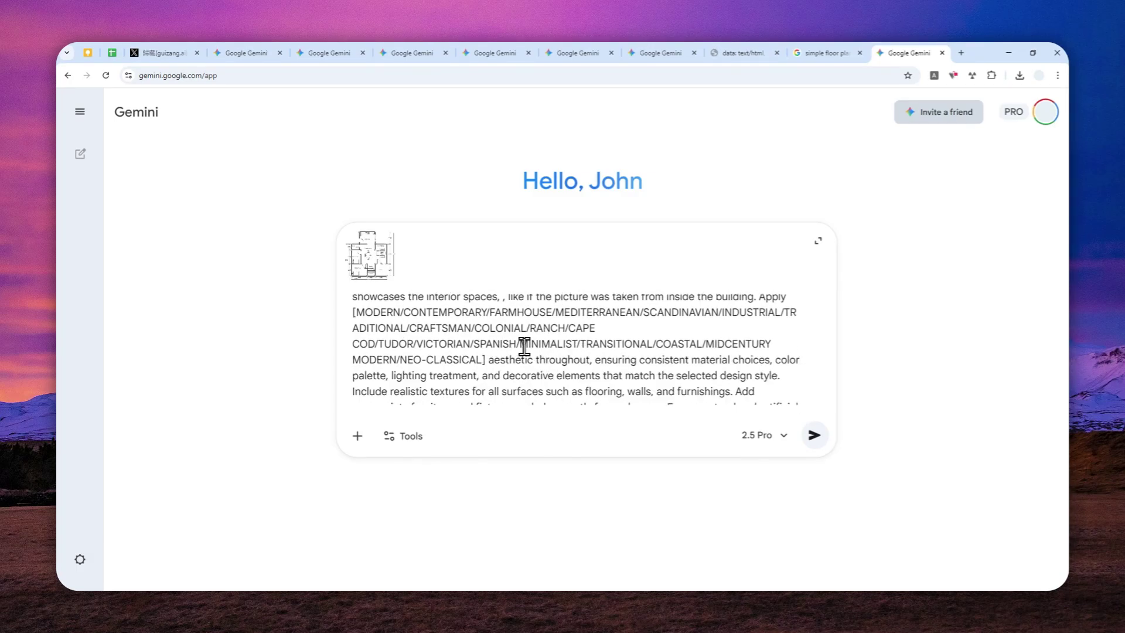
scroll(568, 344, "up", 1)
scroll(562, 344, "down", 1)
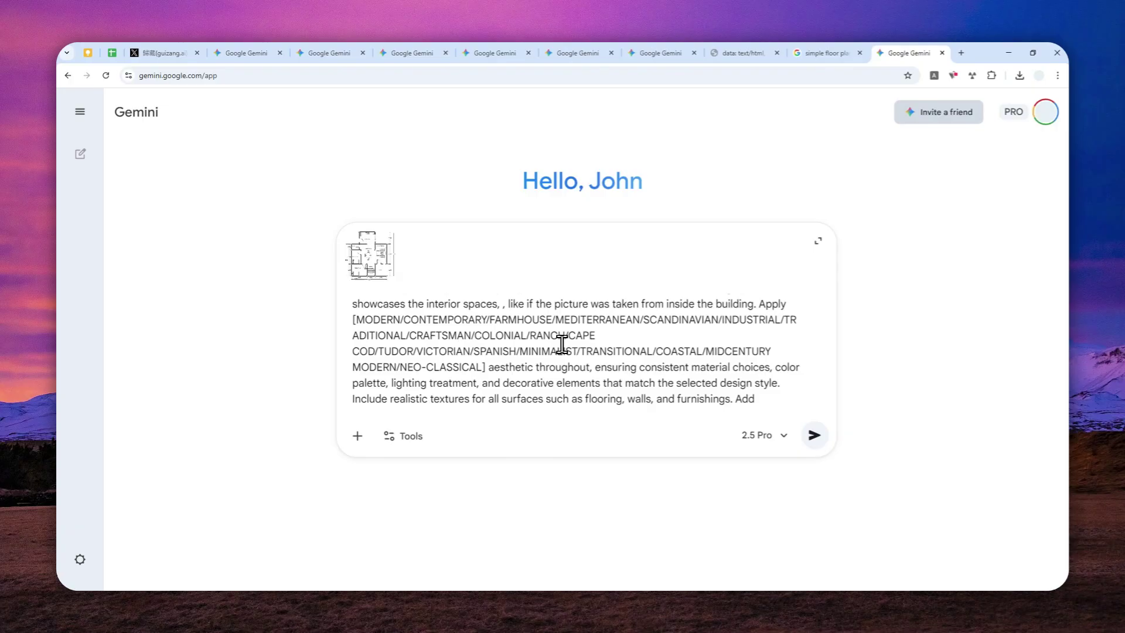
scroll(562, 344, "up", 1)
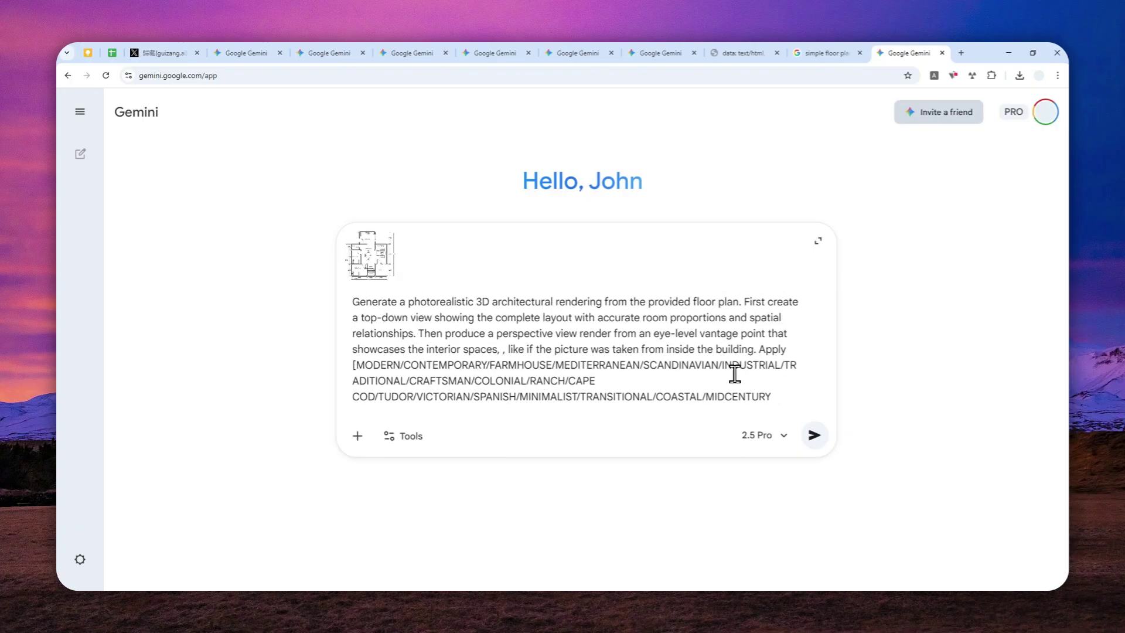
left_click_drag(734, 373, 374, 367)
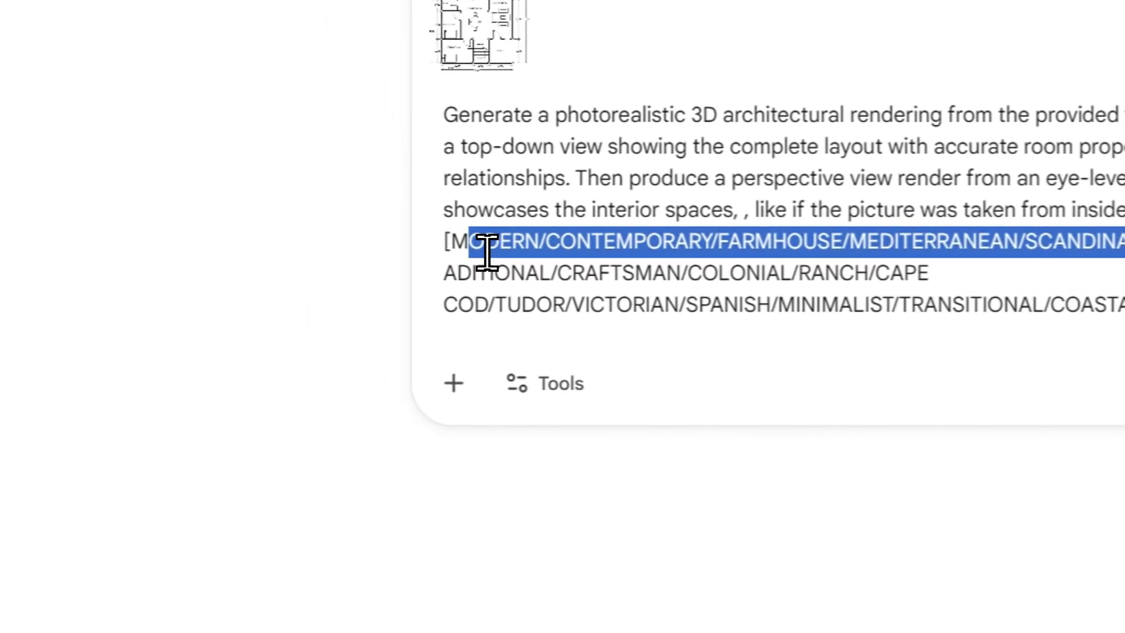
key("shift+Left")
key("BackSpace")
- Delete the styles after INDUSTRIAL, leaving only [INDUSTRIAL], and keep the 2.5 Pro model
left_click(571, 241)
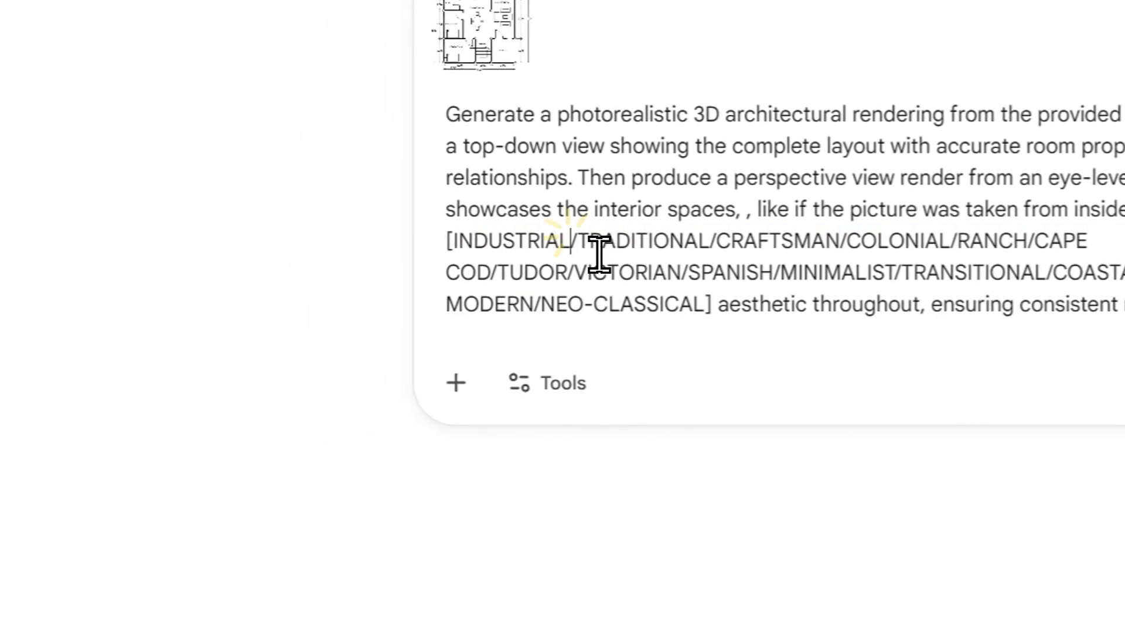
left_click_drag(599, 253, 737, 288)
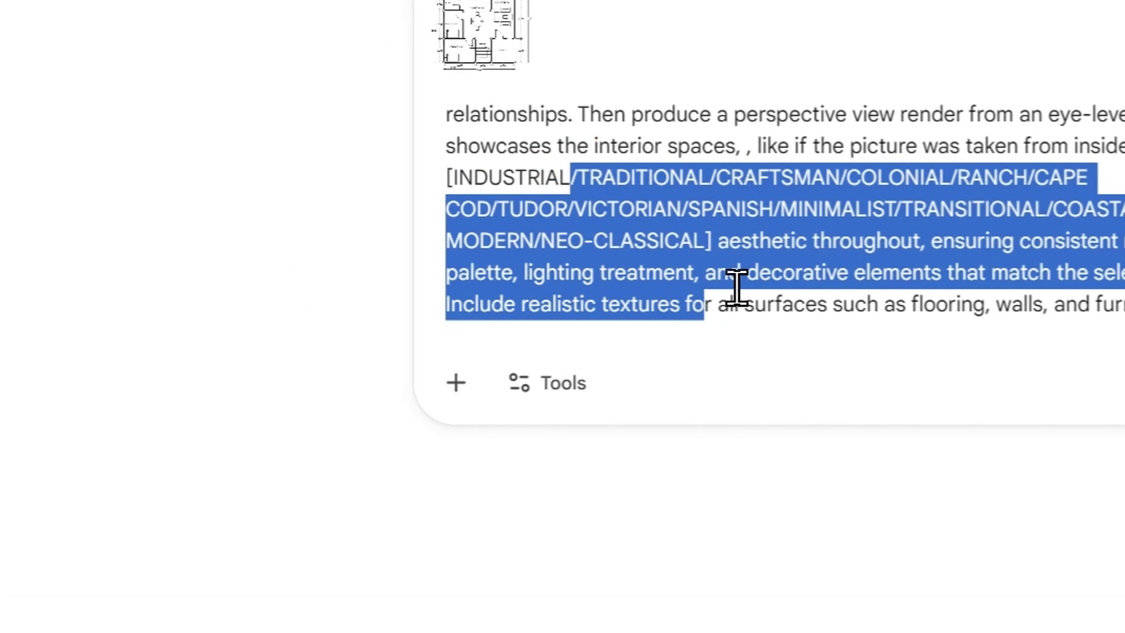
left_click_drag(709, 241, 577, 178)
key("BackSpace")
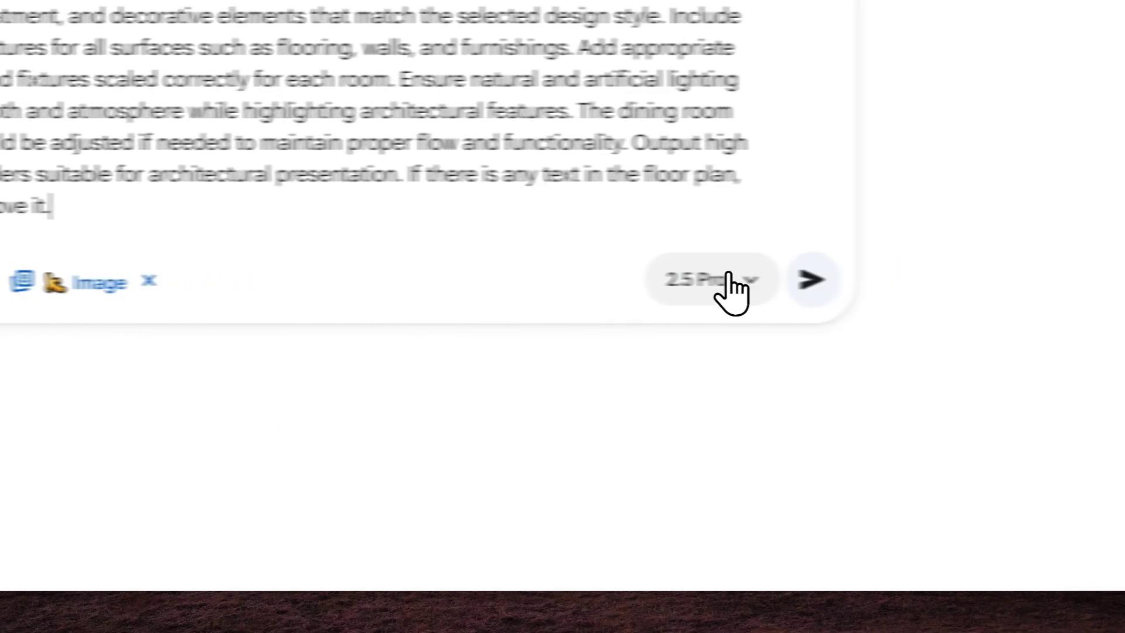
left_click(728, 276)
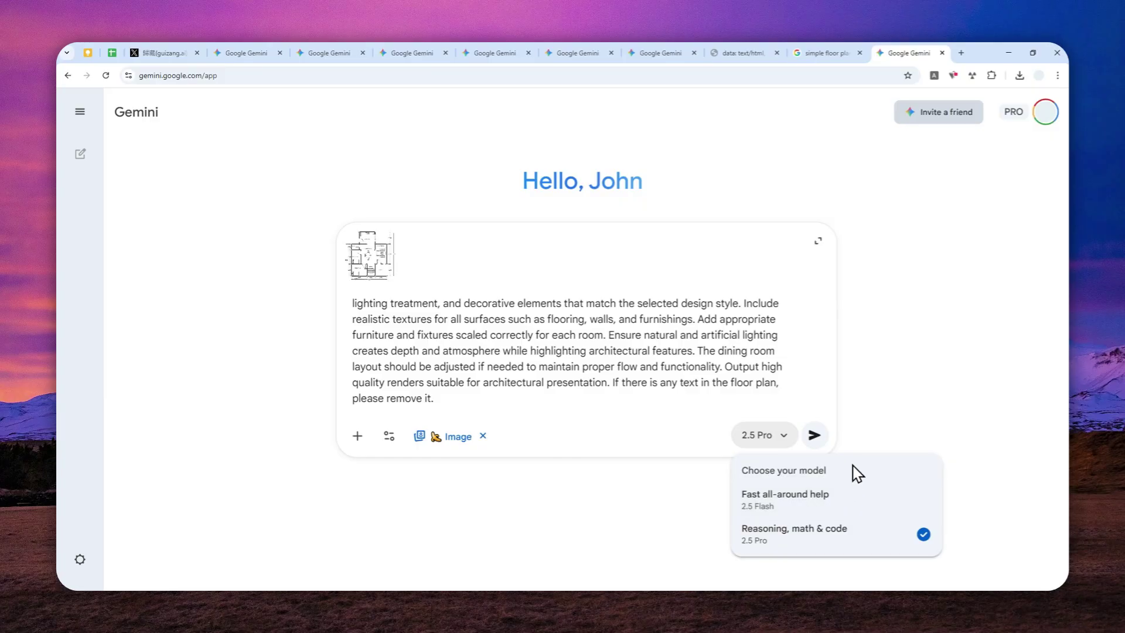
left_click(745, 440)
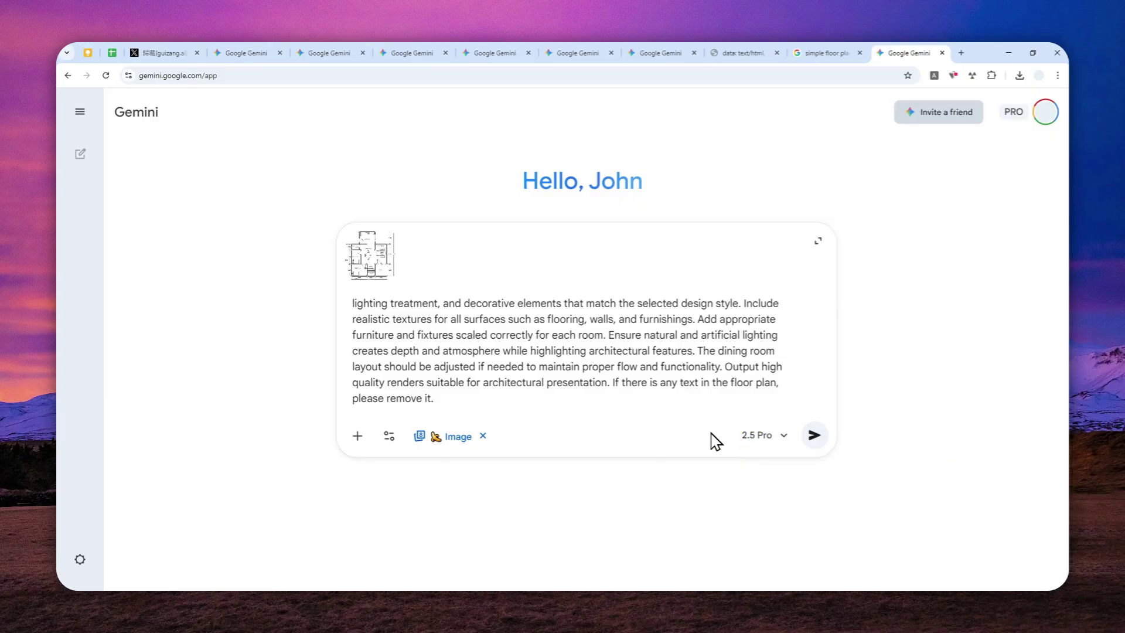
- Compare the earlier chat's top-down renders, including the round-table version, then return to the drafted chat
left_click(238, 53)
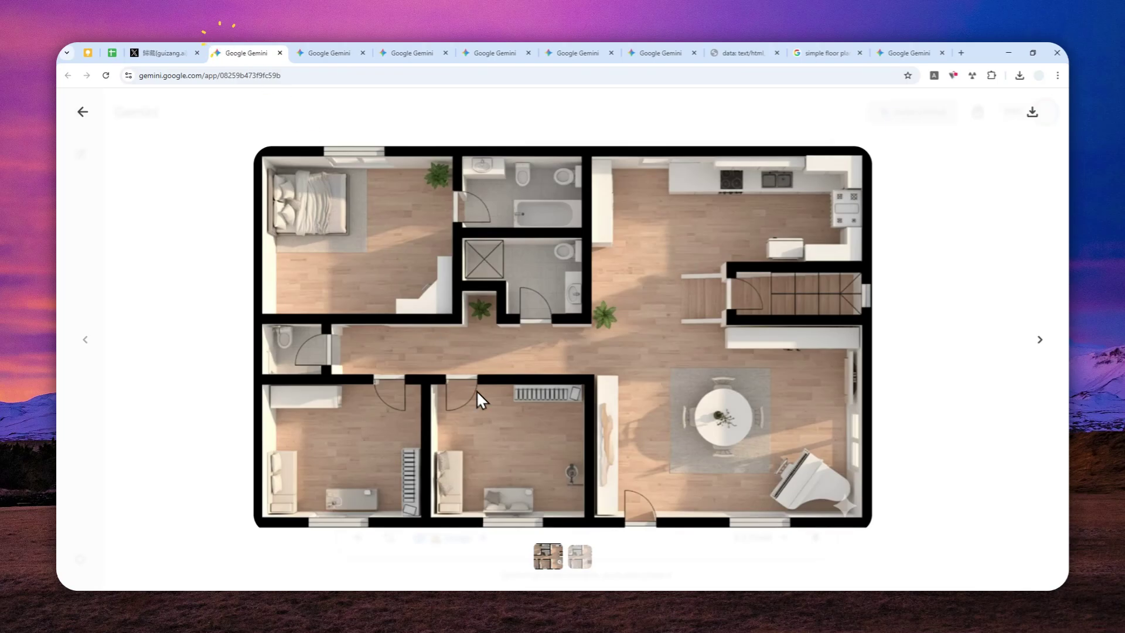
left_click(580, 557)
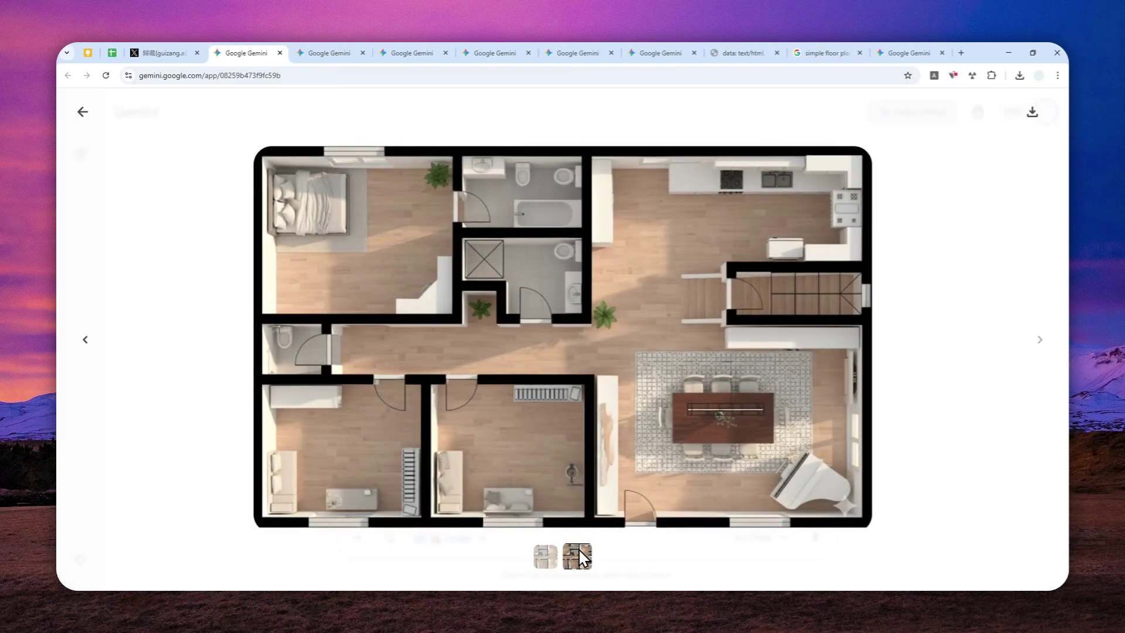
left_click(542, 555)
left_click(576, 554)
left_click(544, 556)
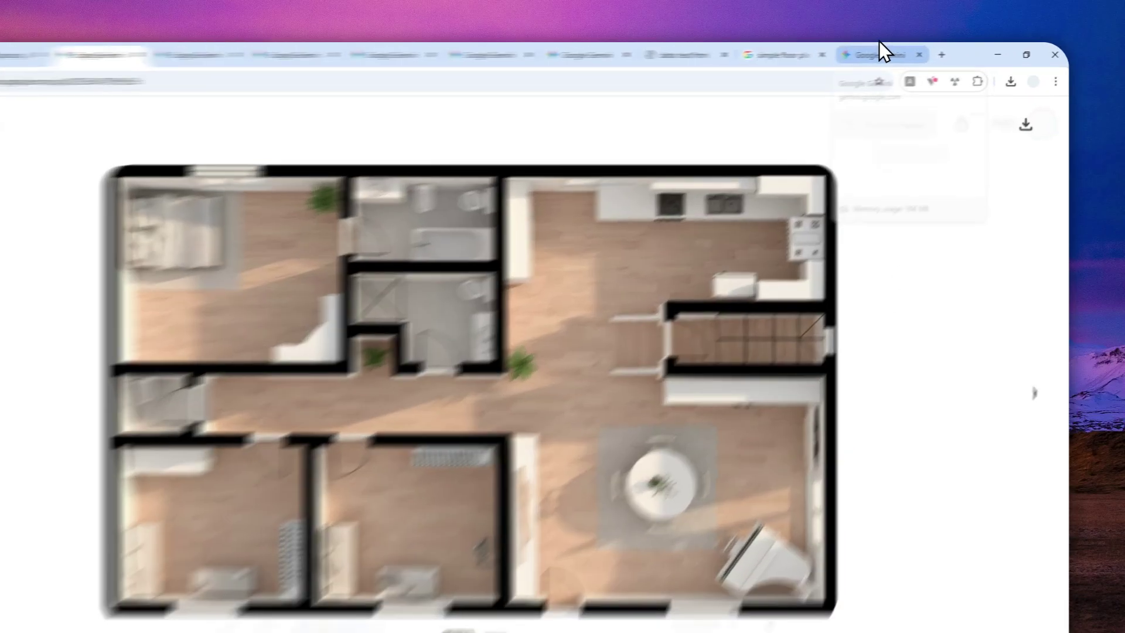
left_click(905, 52)
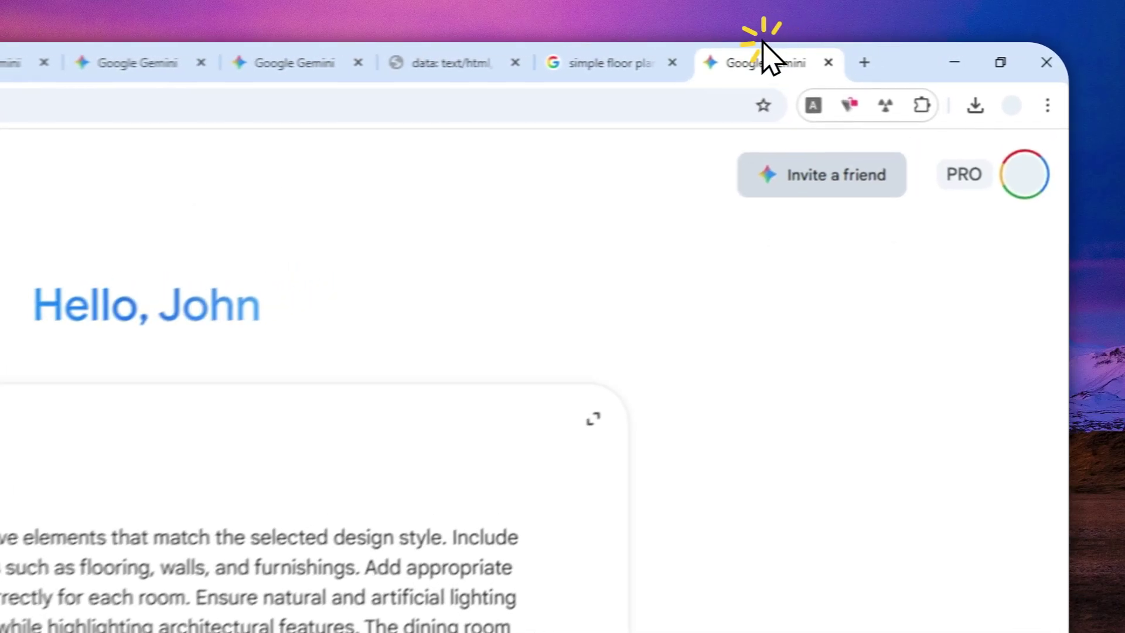
- Send the floor plan with the INDUSTRIAL prompt, then view the full prompt and enlarged plan
left_click(753, 454)
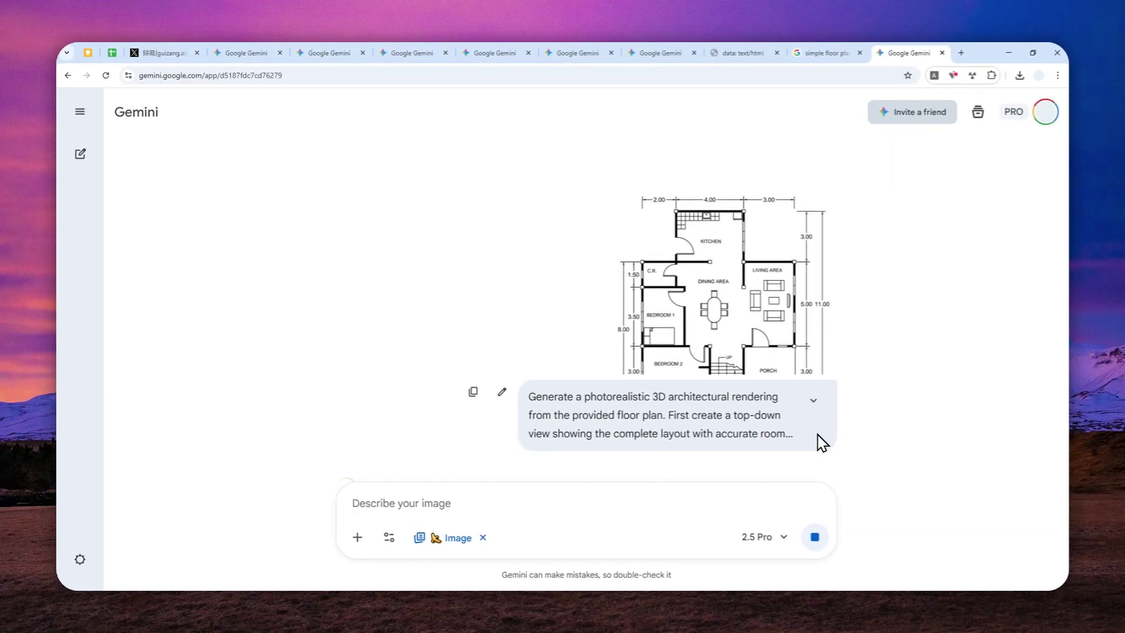
left_click(813, 400)
left_click(767, 301)
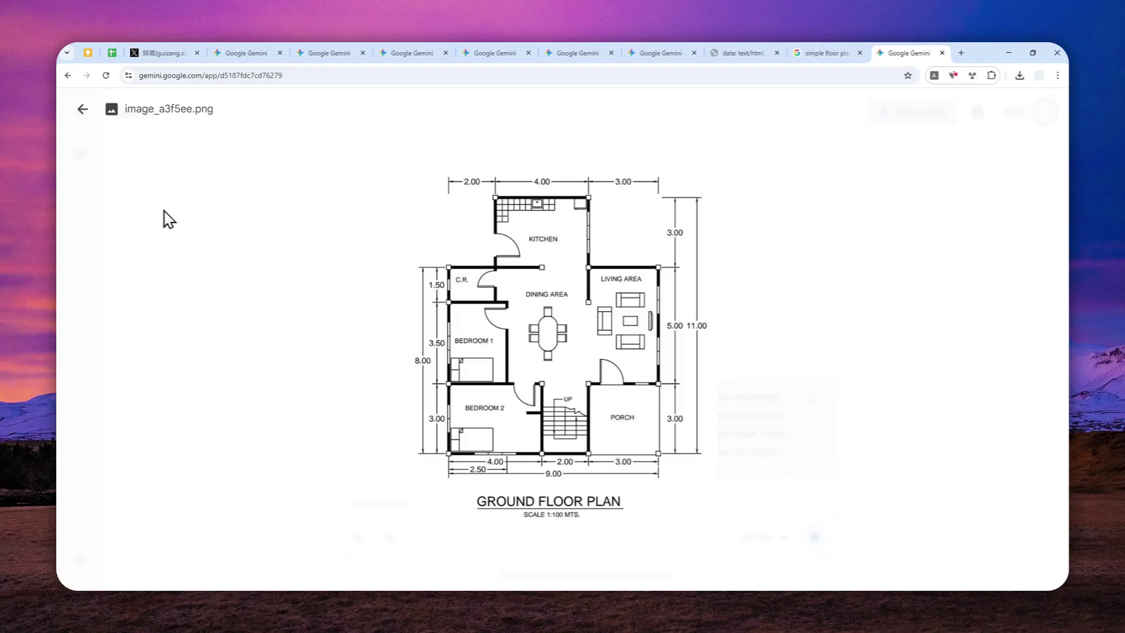
left_click(81, 110)
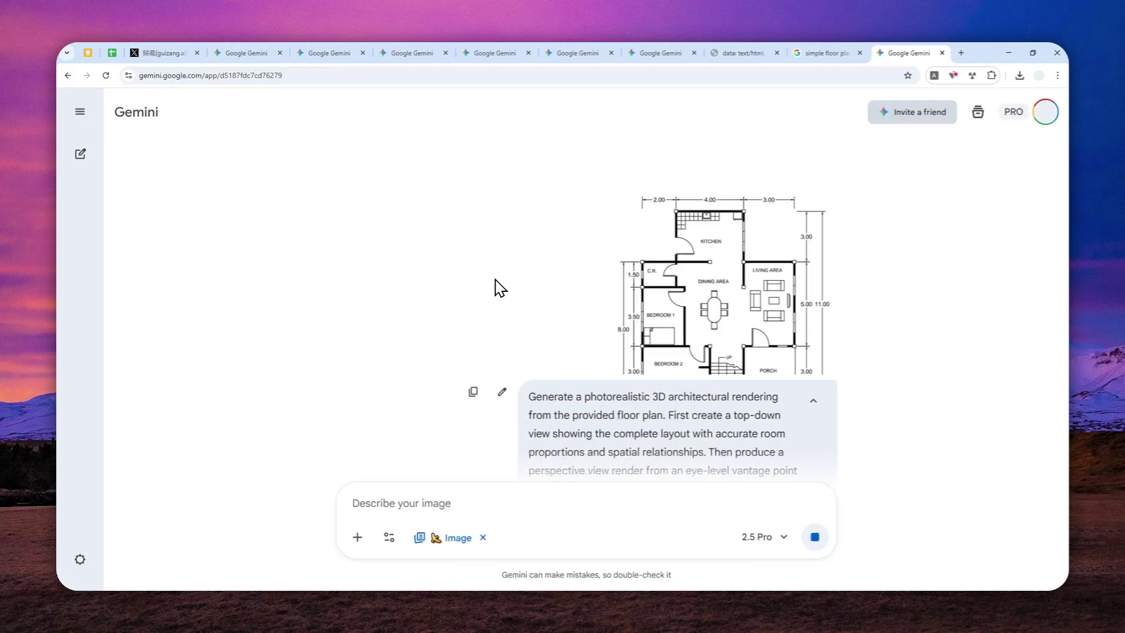
scroll(498, 318, "down", 6)
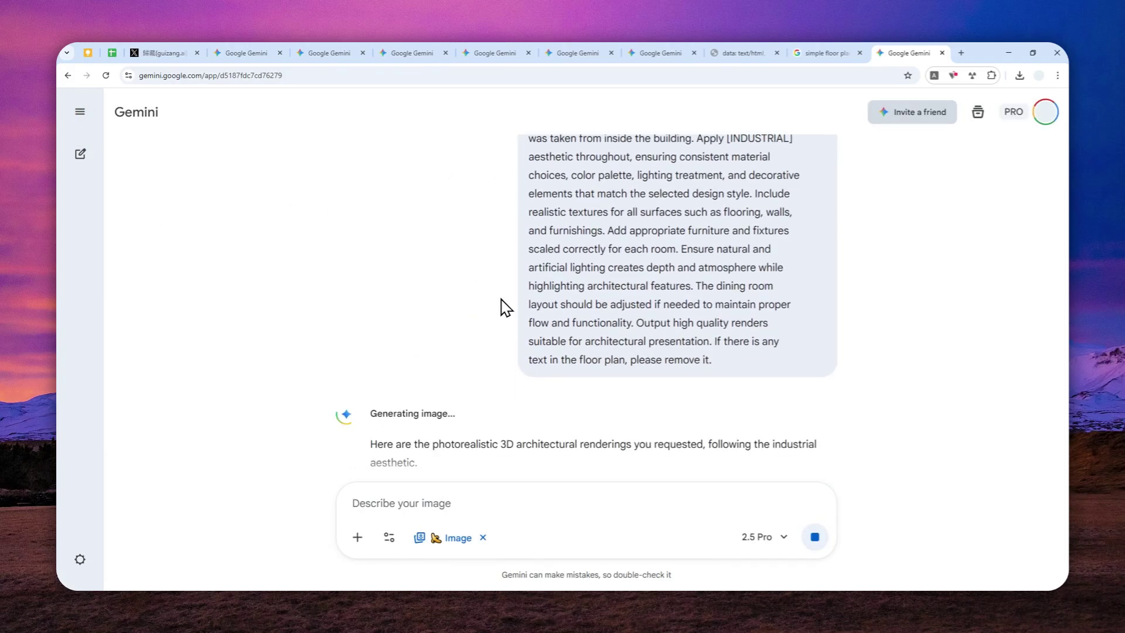
- Scroll through the reply and enlarge the industrial top-down render and the eye-level loft render
scroll(520, 230, "down", 4)
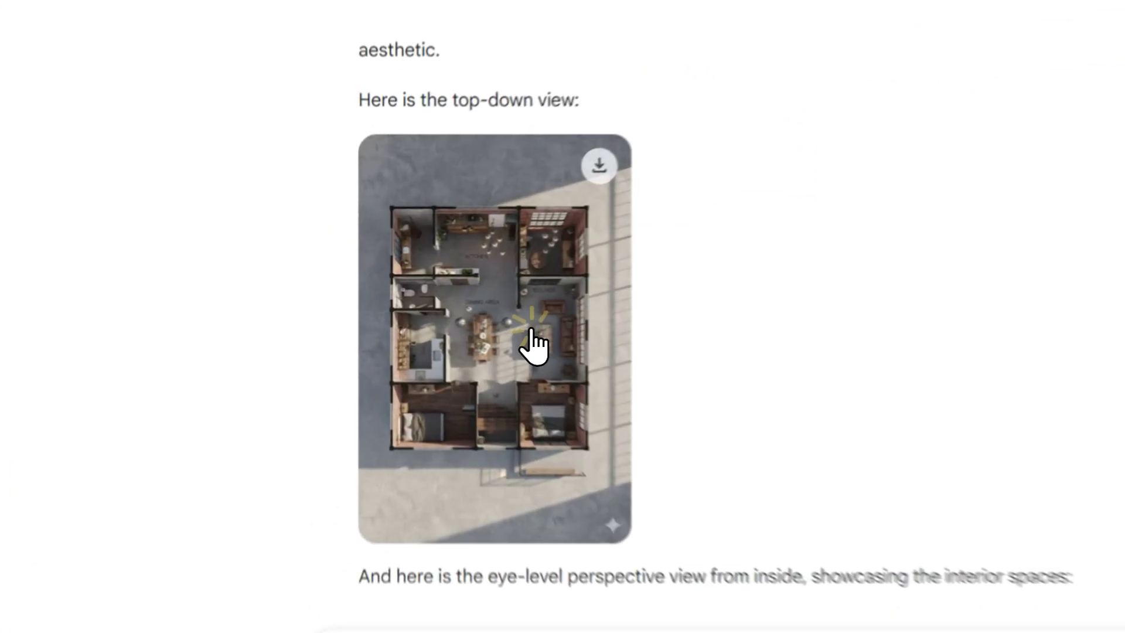
left_click(393, 294)
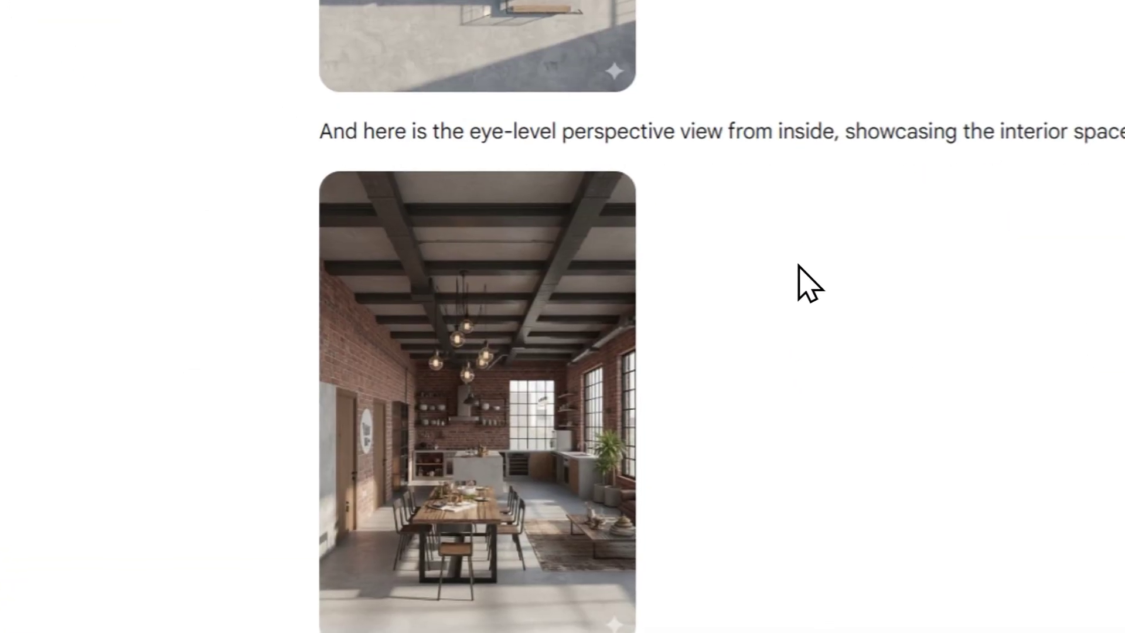
left_click(451, 431)
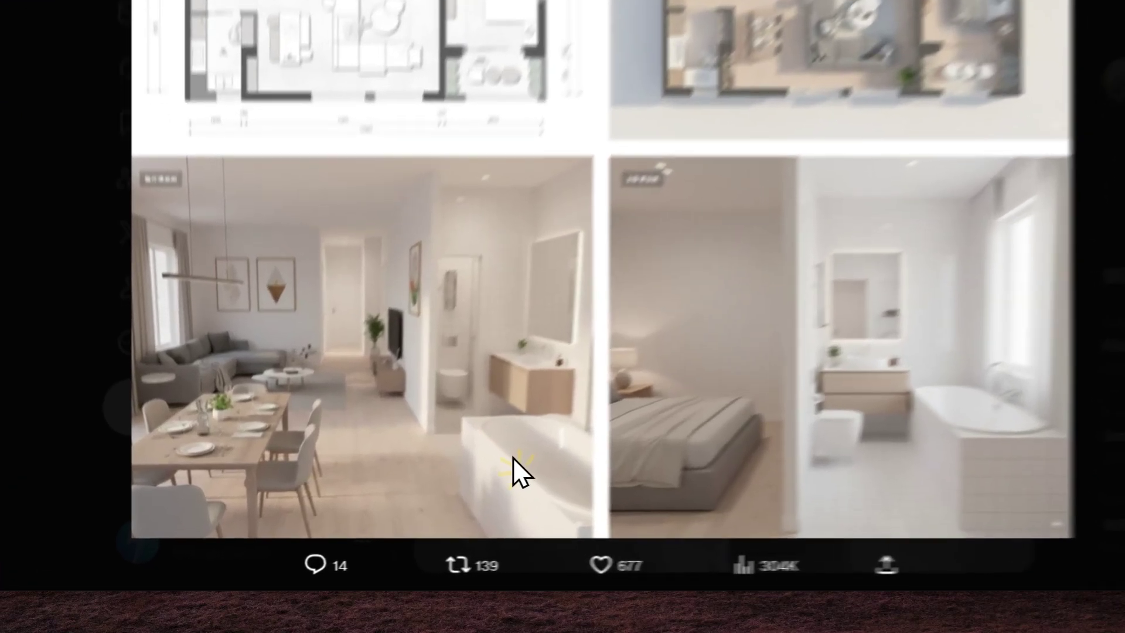
left_click(398, 518)
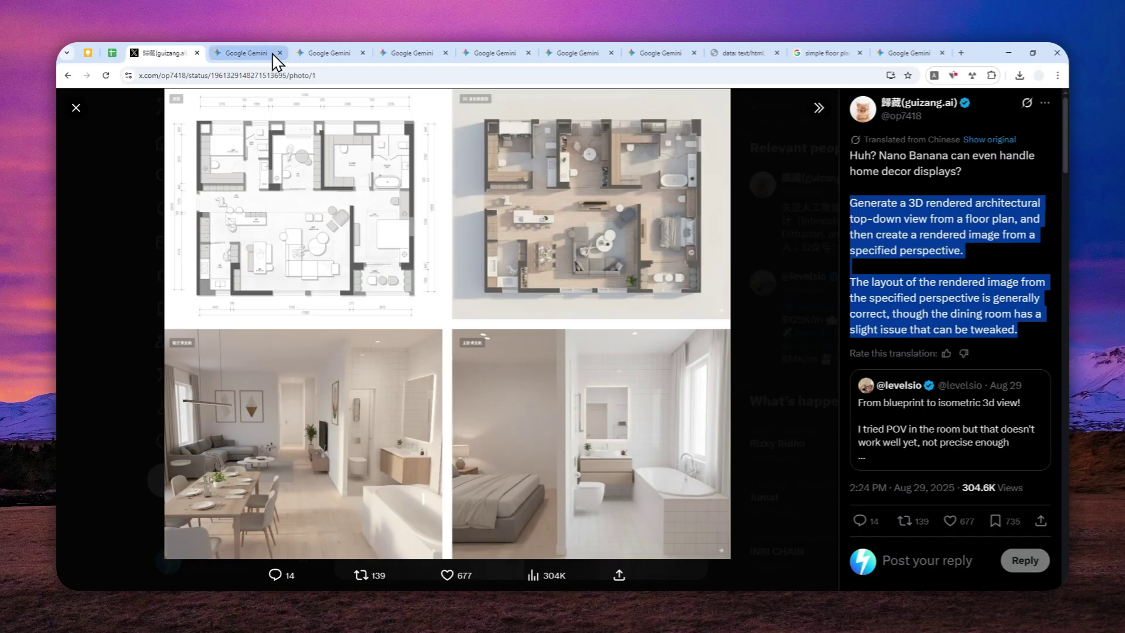
- Review earlier chats' floor-plan and living-room renders, then show the industrial chat's top-down render
left_click(256, 52)
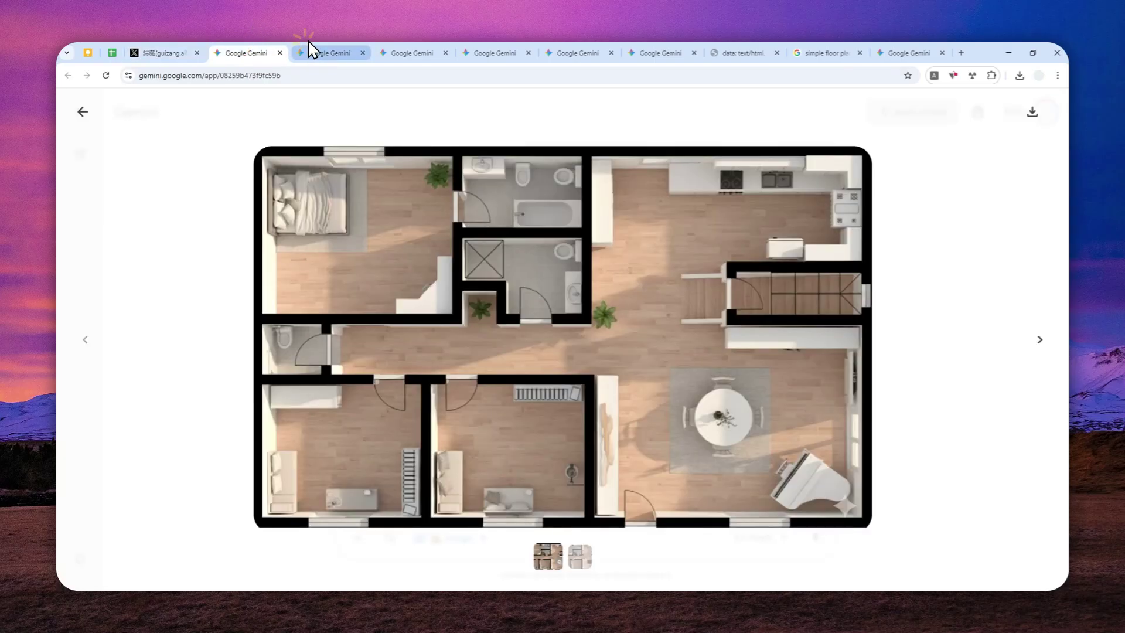
left_click(317, 54)
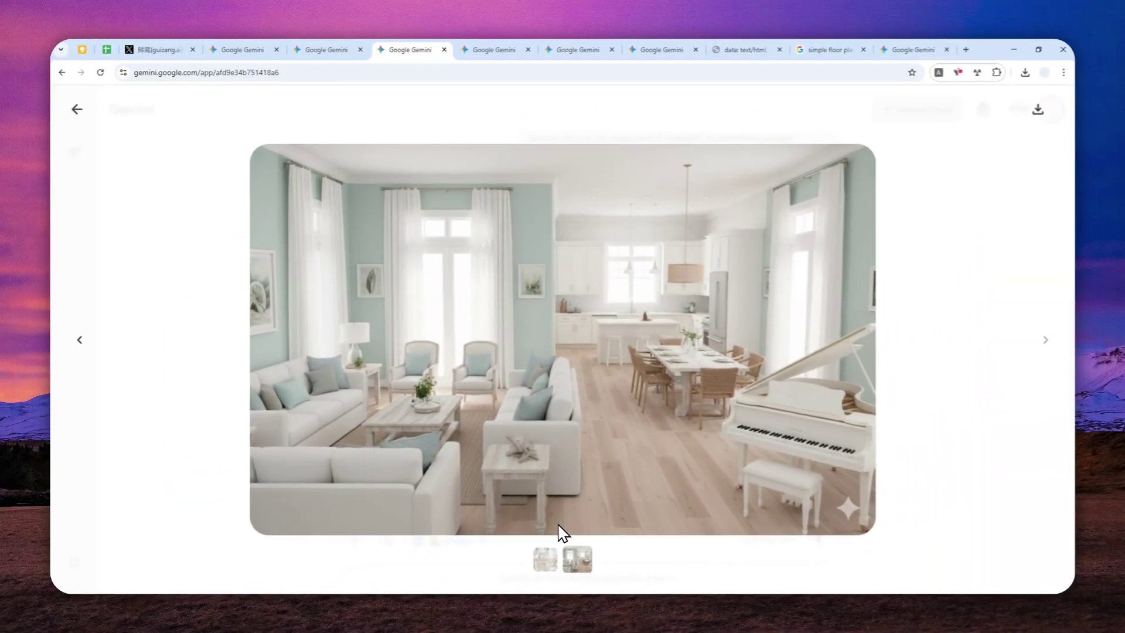
left_click(545, 555)
left_click(577, 556)
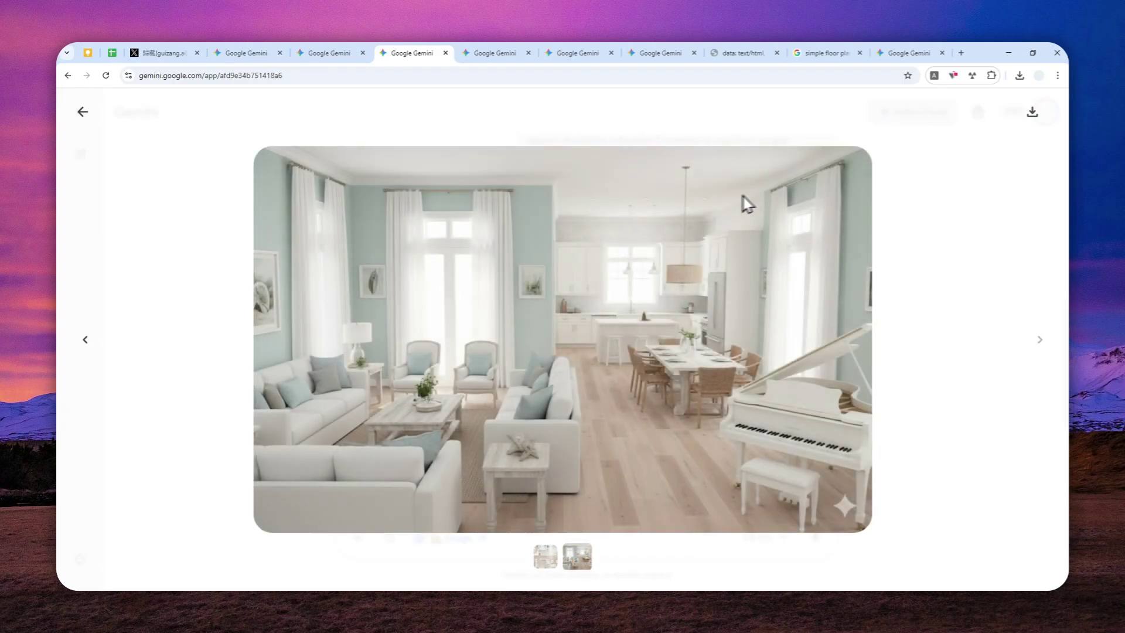
left_click(918, 44)
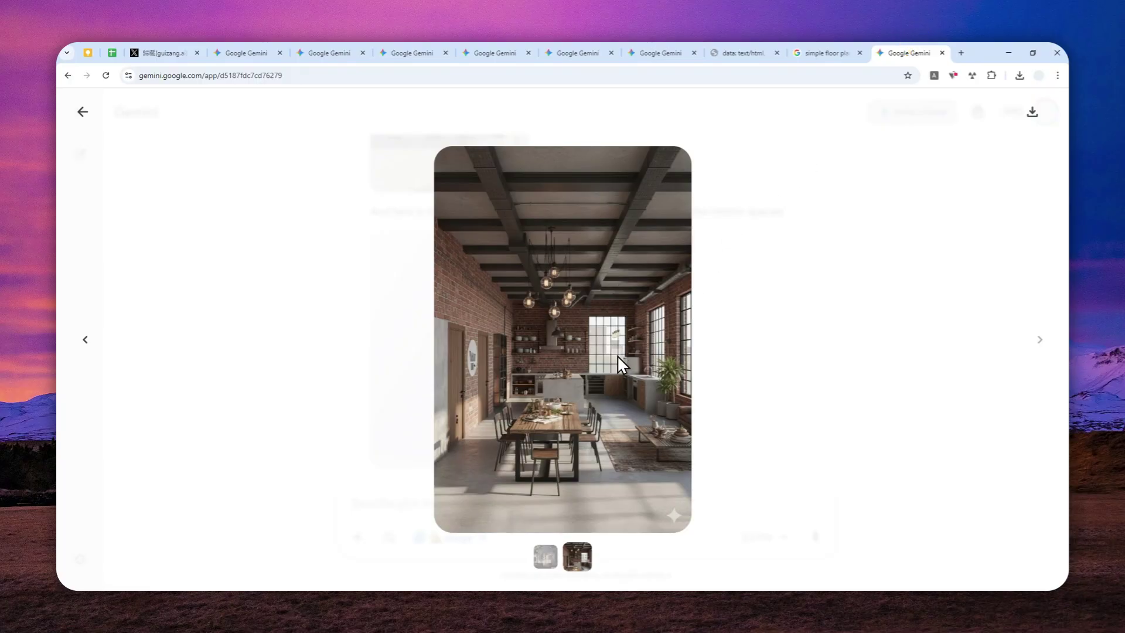
left_click(546, 554)
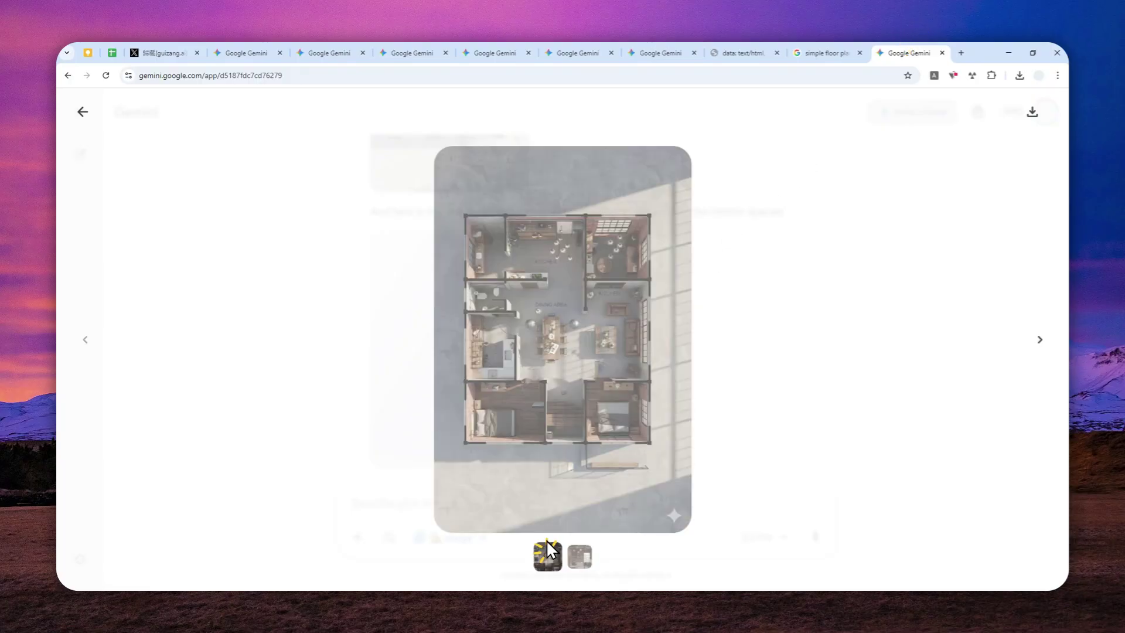